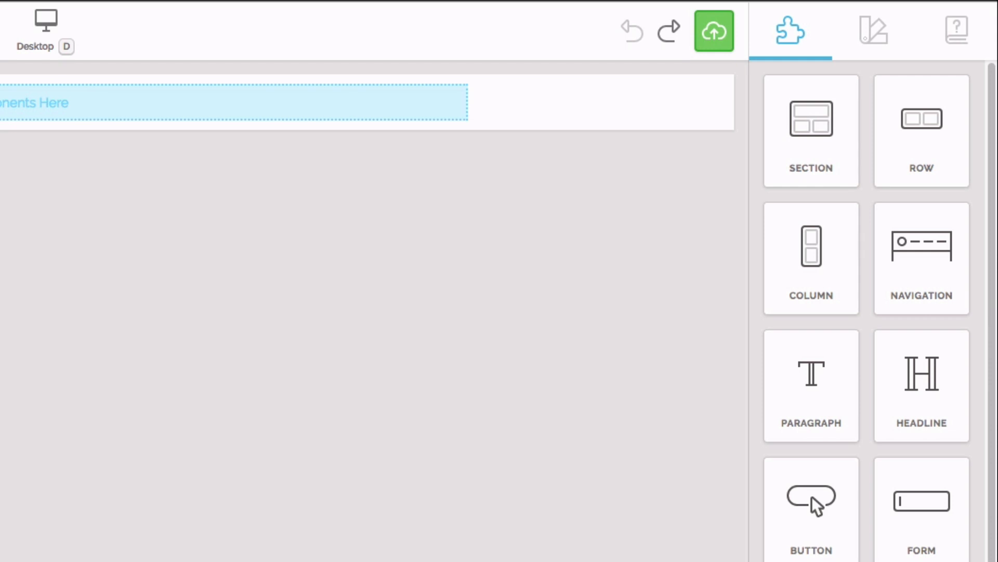
Step: Add two more sections and an extra row to the blank page, and split one row into three columns
left_click_drag(785, 169, 672, 205)
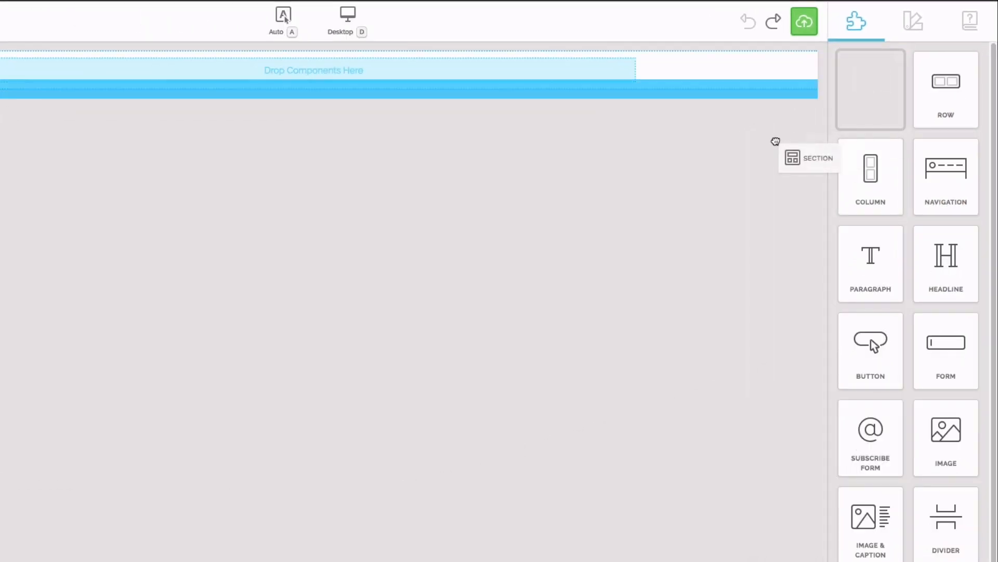
left_click_drag(775, 141, 775, 142)
left_click_drag(865, 91, 751, 161)
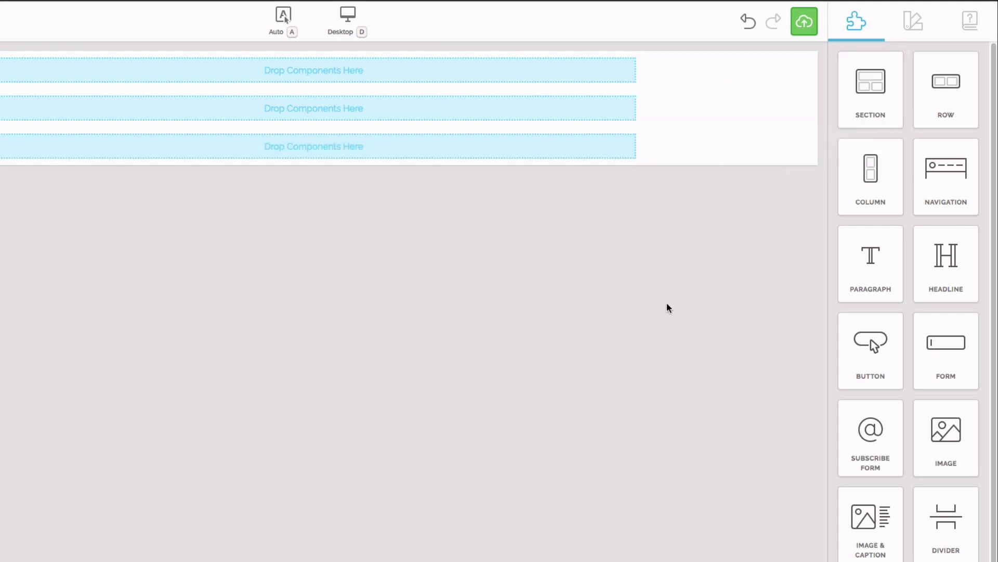
left_click_drag(947, 108, 685, 142)
left_click_drag(858, 178, 674, 150)
left_click_drag(892, 200, 687, 156)
Step: Add a headline and a paragraph at the start of the page, and set the headline to "TAKING FLIGHT"
left_click_drag(933, 257, 435, 69)
left_click_drag(853, 288, 372, 92)
double_click(353, 79)
type("TAKING FLIGHT")
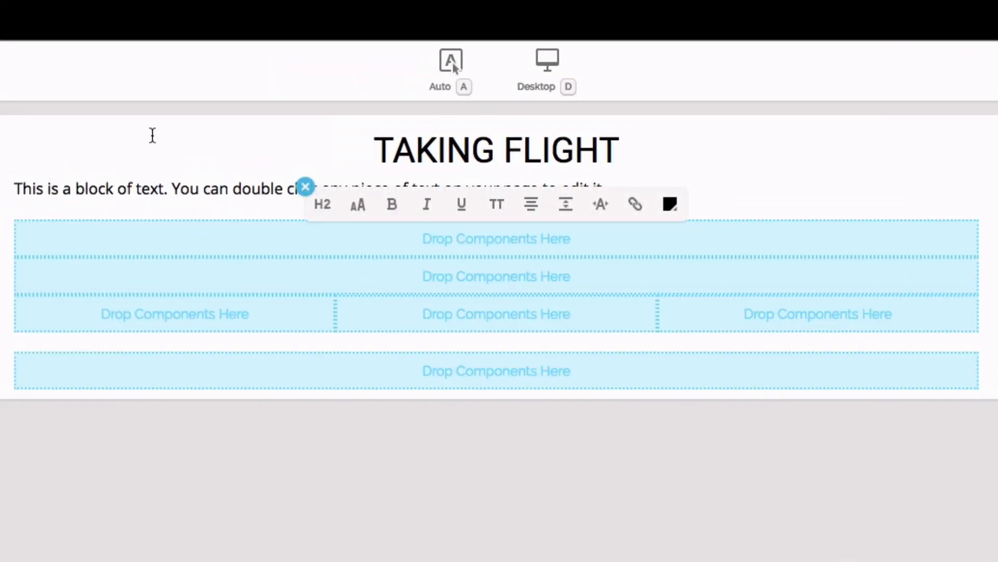
Step: Replace the paragraph text with "A Landing Lion Learning Experience." and center it
double_click(157, 192)
type("A LAND")
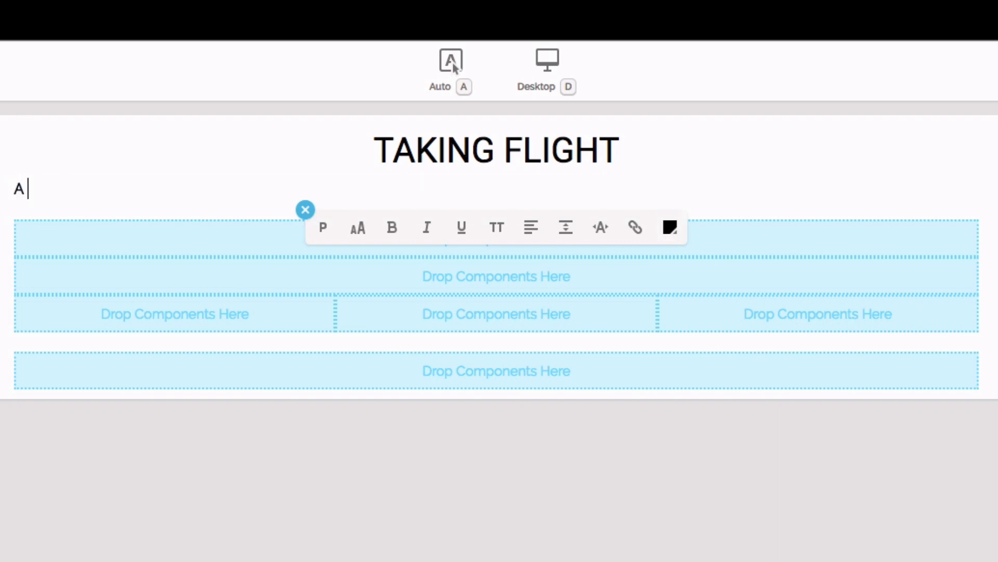
key("BackSpace")
key("BackSpace")
key("BackSpace")
type("anding Lion Learning Experience.")
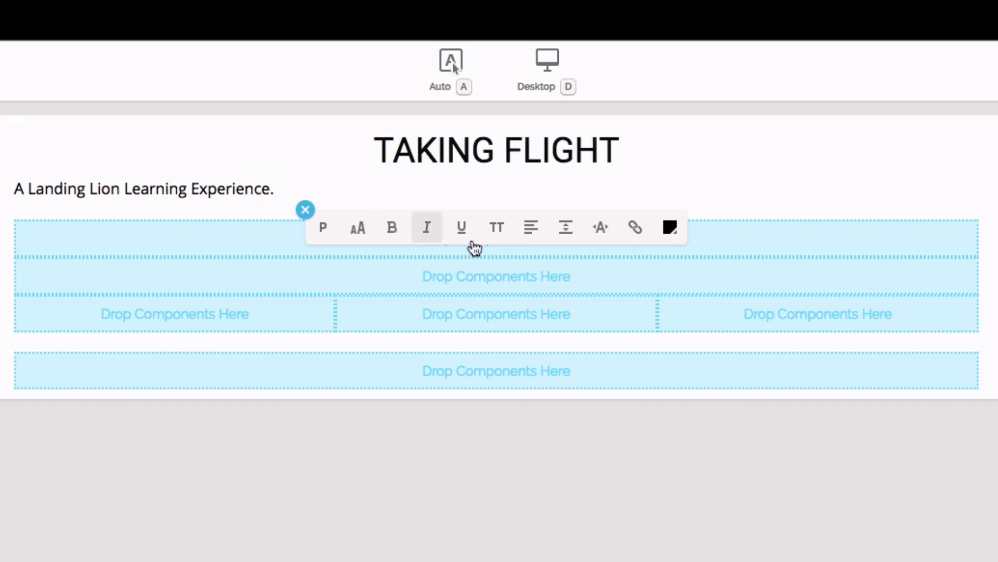
left_click(532, 227)
left_click(529, 127)
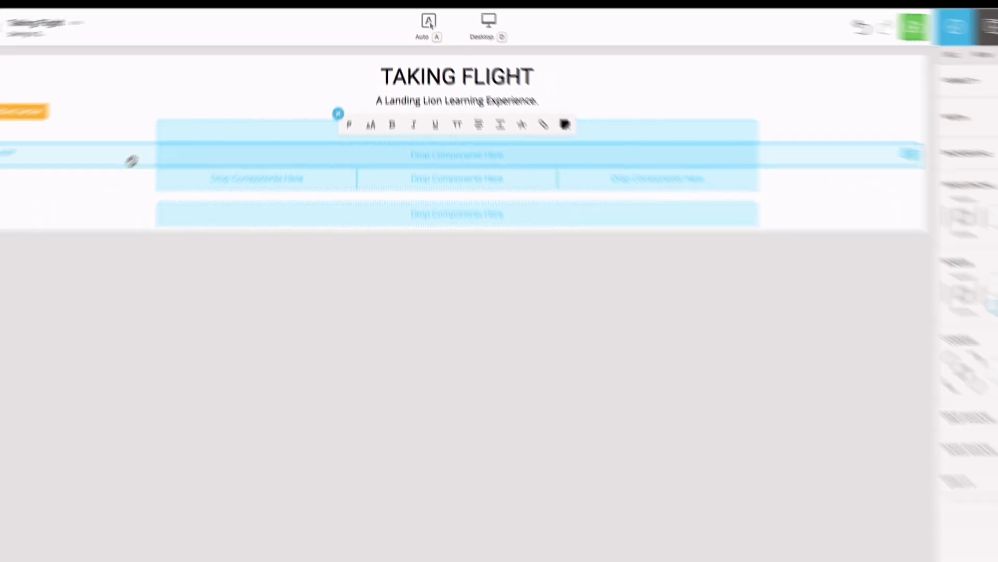
Step: Delete the second empty row under the subtitle and the three-column row beneath it
left_click(132, 161)
key("Delete")
left_click(131, 161)
key("Delete")
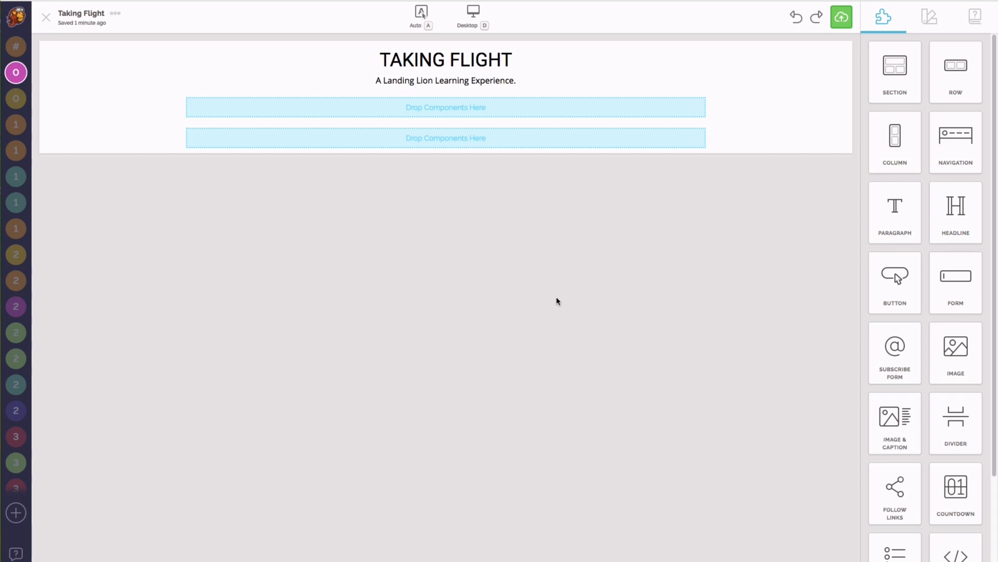
Step: Split the empty row under the subtitle into three columns and place the image 021-map-1.png in the first
left_click_drag(876, 170, 726, 110)
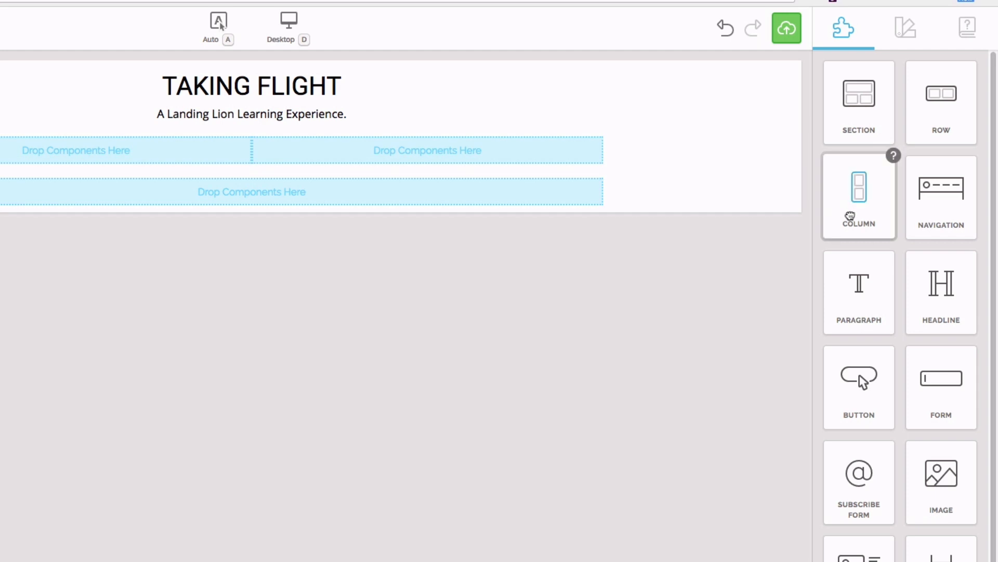
left_click_drag(849, 215, 676, 156)
left_click_drag(937, 470, 94, 150)
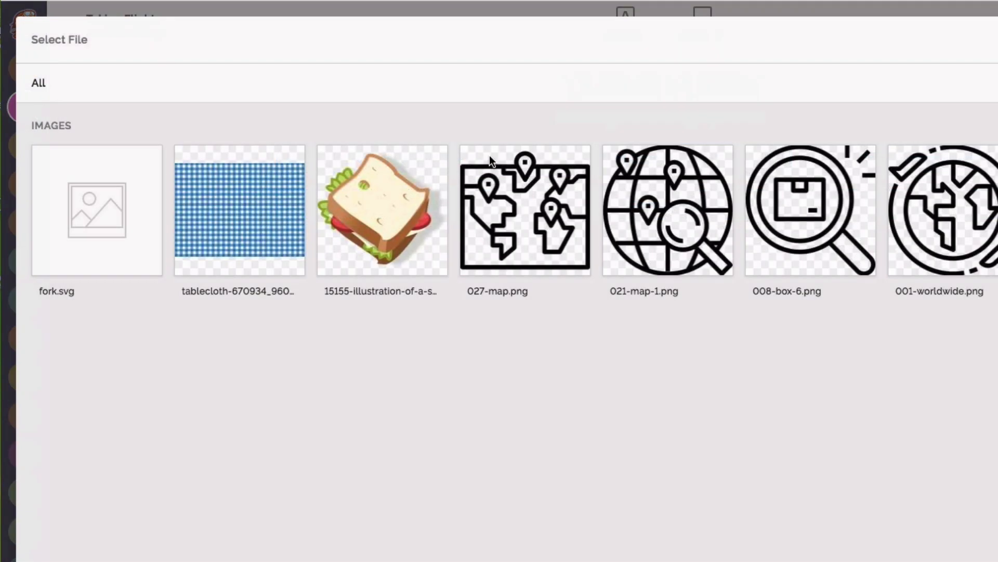
left_click(659, 223)
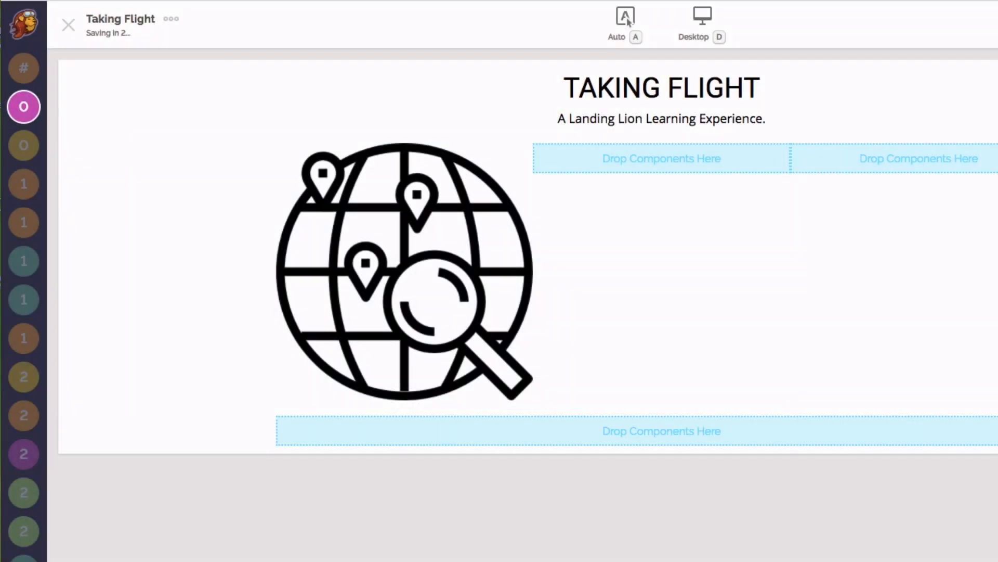
Step: Add a headline and a paragraph under the globe image, and set the headline to "LAYOUT"
left_click_drag(996, 364, 375, 369)
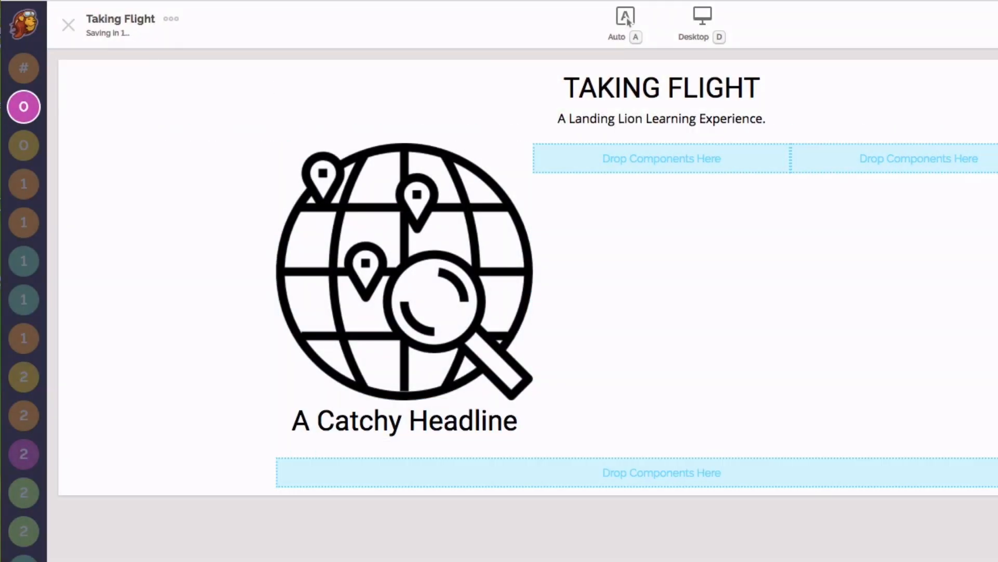
left_click_drag(996, 364, 460, 447)
double_click(418, 423)
type("LAYOUT")
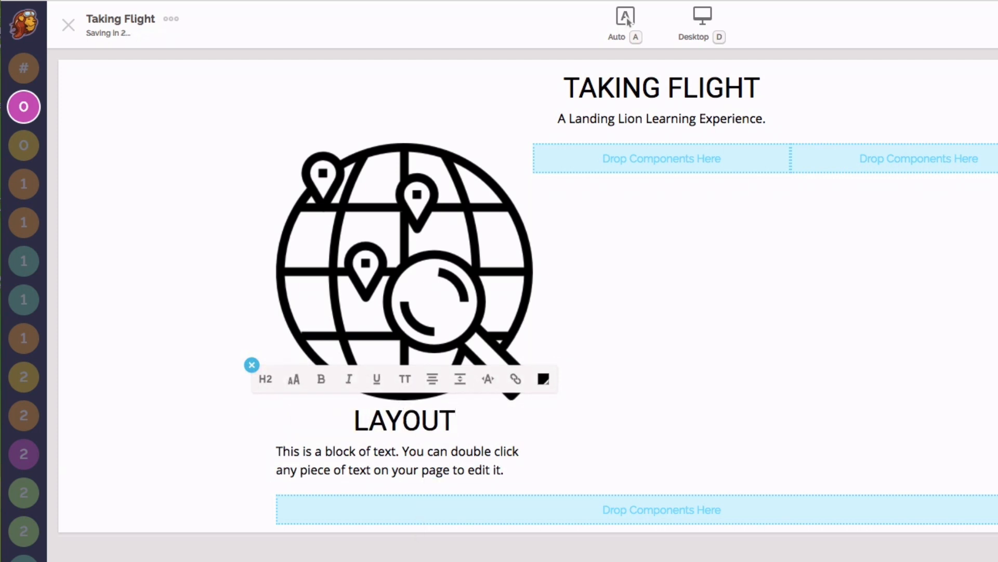
key("Escape")
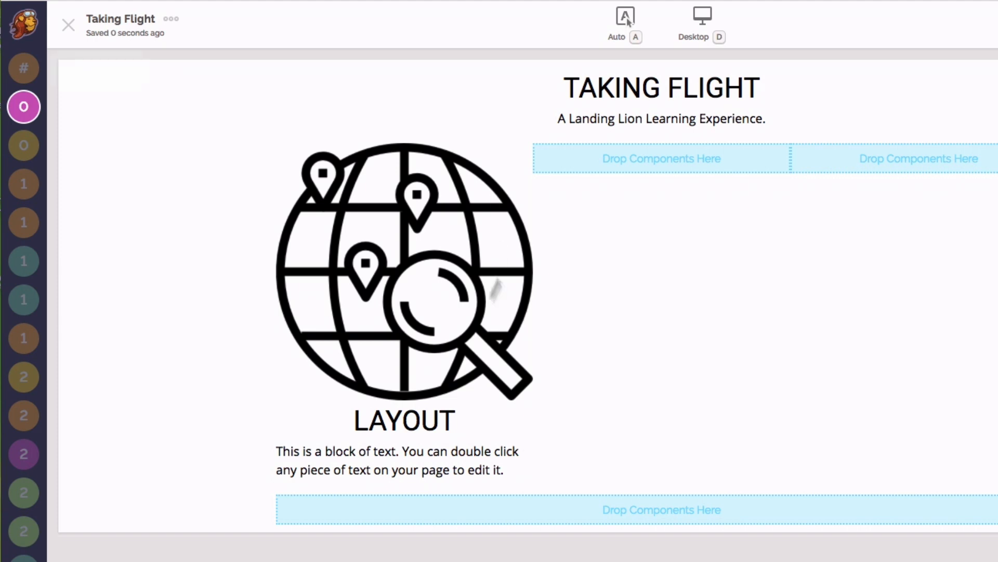
Step: Replace the paragraph under LAYOUT with "Use container components and spacing to flexibly arrange page elements."
double_click(372, 454)
type("Use container components and spacing to flexibly arrange page elements.")
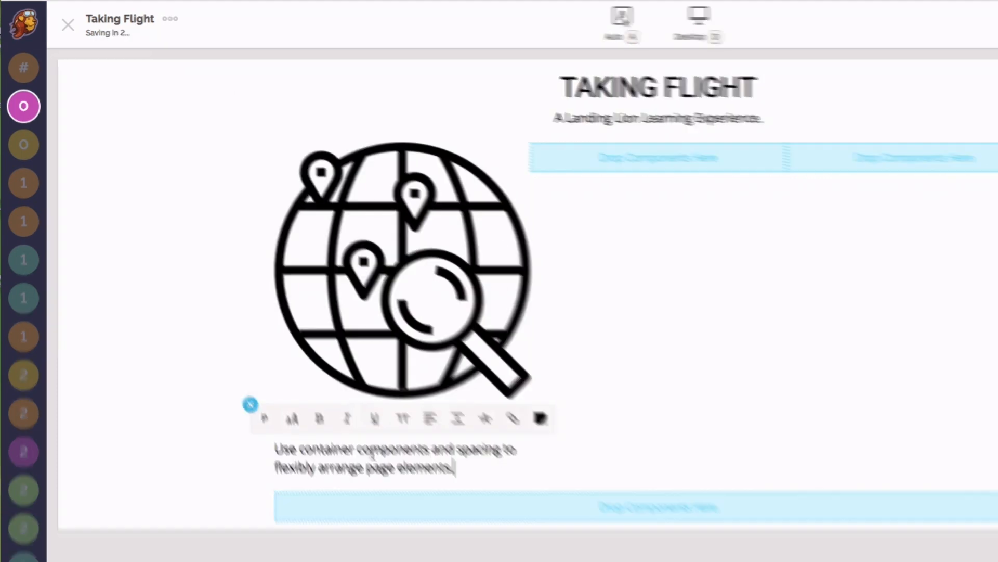
key("Escape")
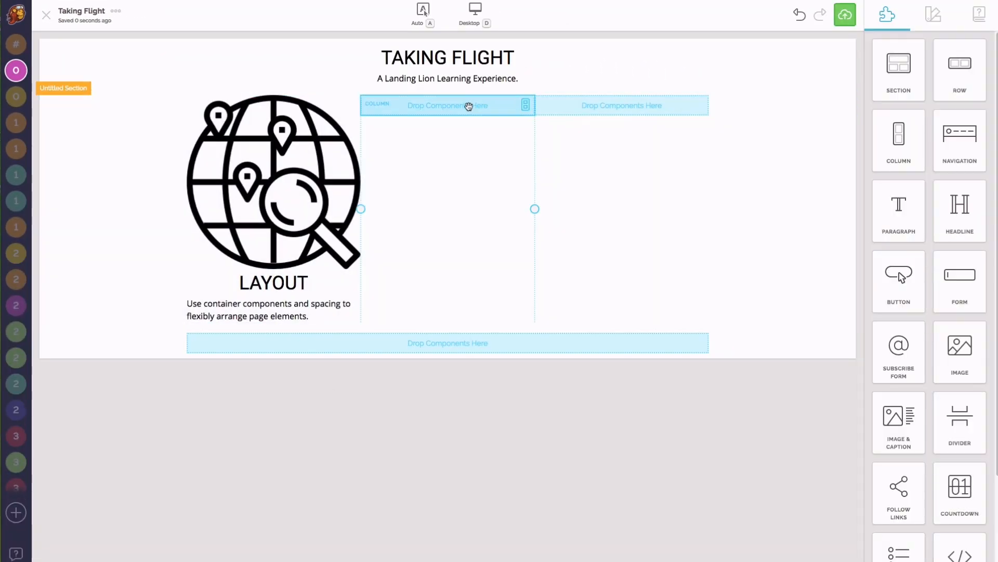
Step: Delete the two empty columns beside the LAYOUT column
left_click(469, 107)
key("Delete")
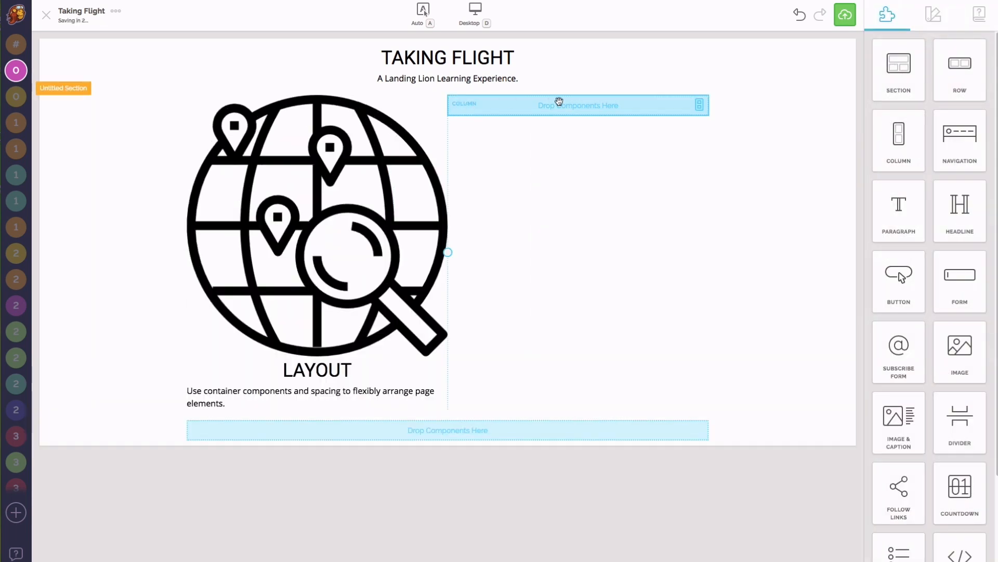
left_click(597, 105)
key("Delete")
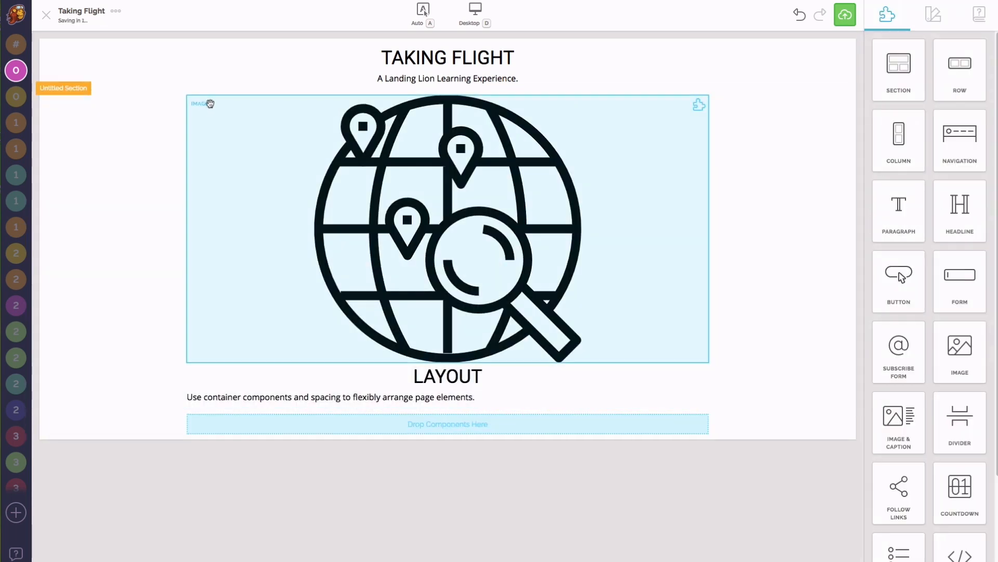
Step: Copy the whole LAYOUT column and paste it twice to make three matching columns in the row
left_click(210, 382)
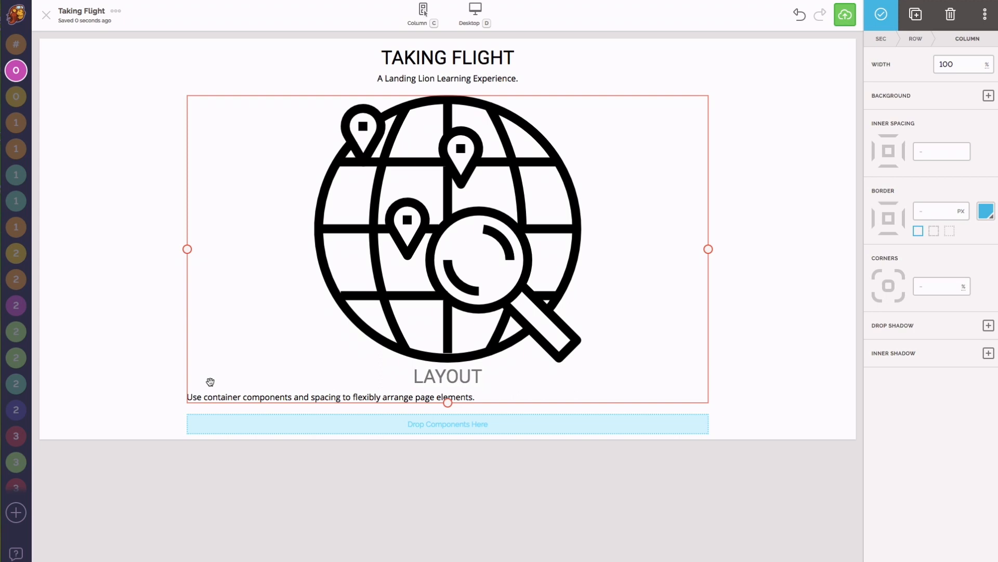
key("ctrl+c")
key("ctrl+v")
key("ctrl+v")
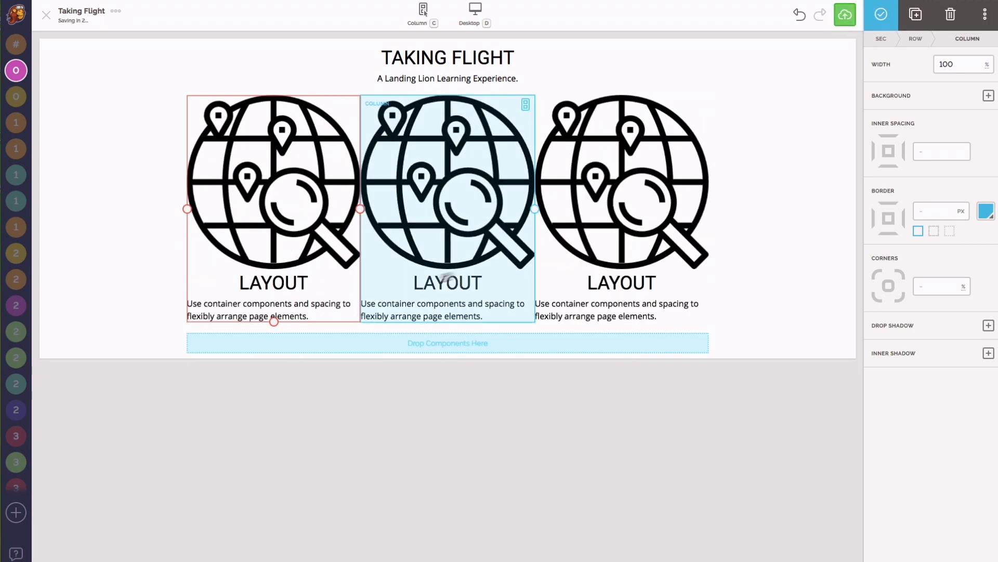
Step: Change the second column's headline to "MOBILE" and the third column's headline to "STYLING"
double_click(447, 282)
type("MOBILE")
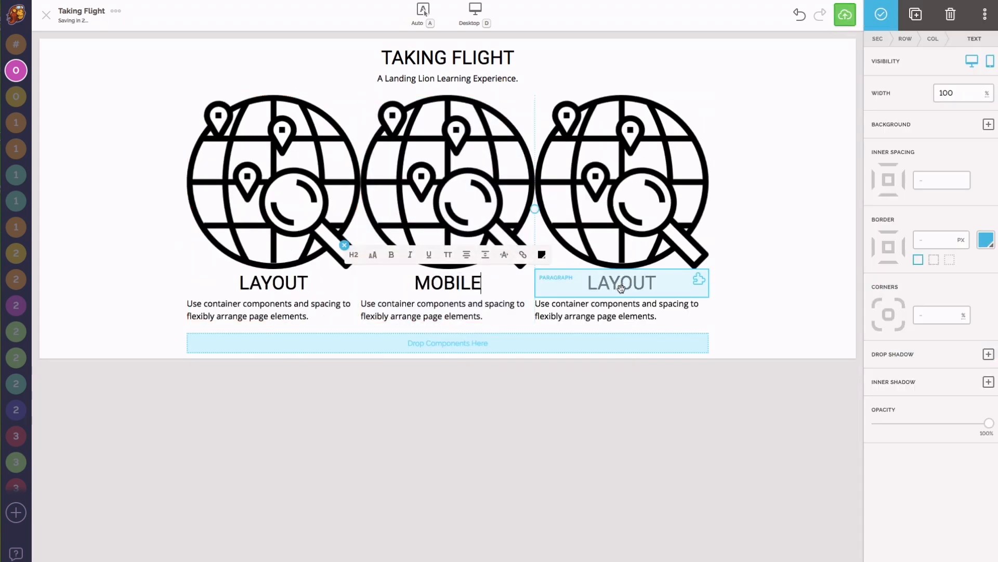
double_click(620, 286)
type("STYLING")
key("Escape")
Step: Describe MOBILE as "Ensure that your page looks pixel perfect across different devices." and STYLING as "Style your page to your heart's desire with rich styling features."
double_click(444, 316)
type("Ensure that your page looks pixel perfect across different devices.")
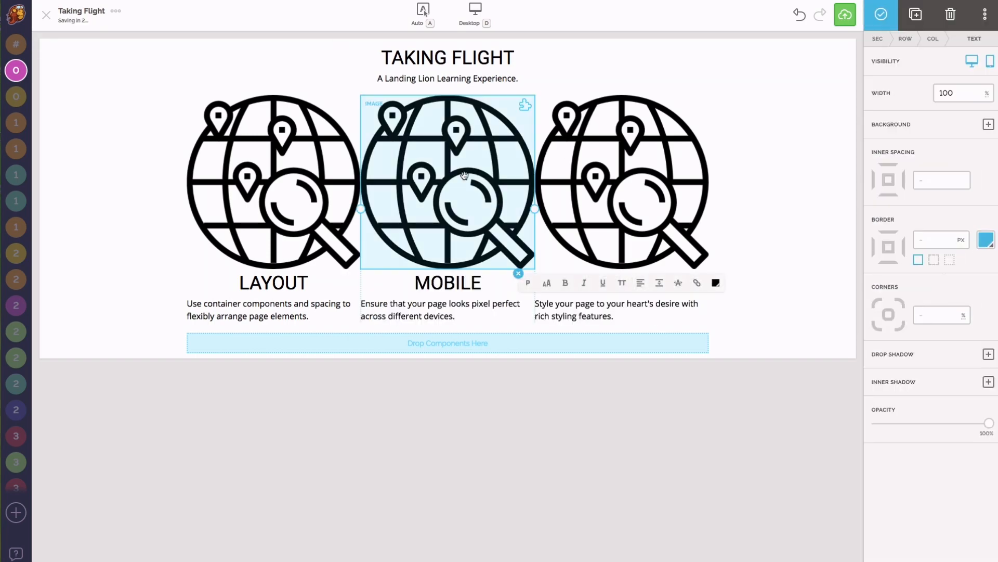
Step: Replace the MOBILE image with 001-worldwide.png and the STYLING image with 008-box-6.png
double_click(447, 182)
double_click(645, 140)
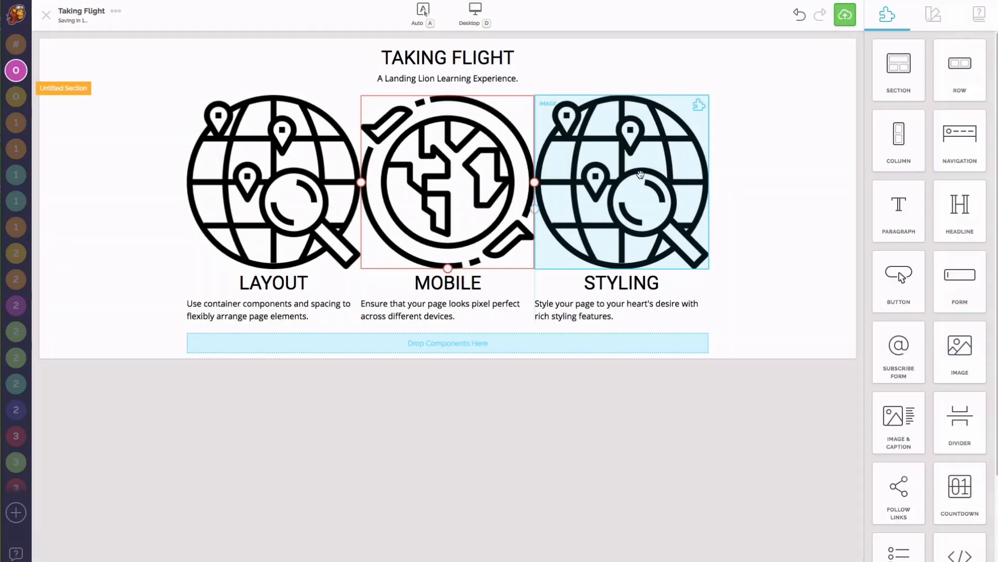
double_click(597, 141)
double_click(592, 141)
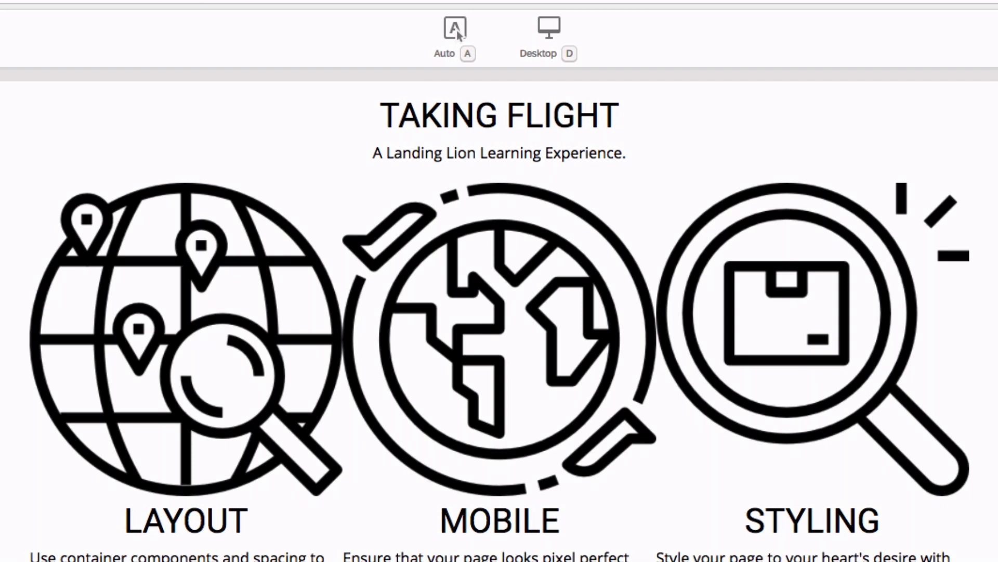
Step: Switch to column selection and move the whole MOBILE column after the STYLING column
left_click(546, 339)
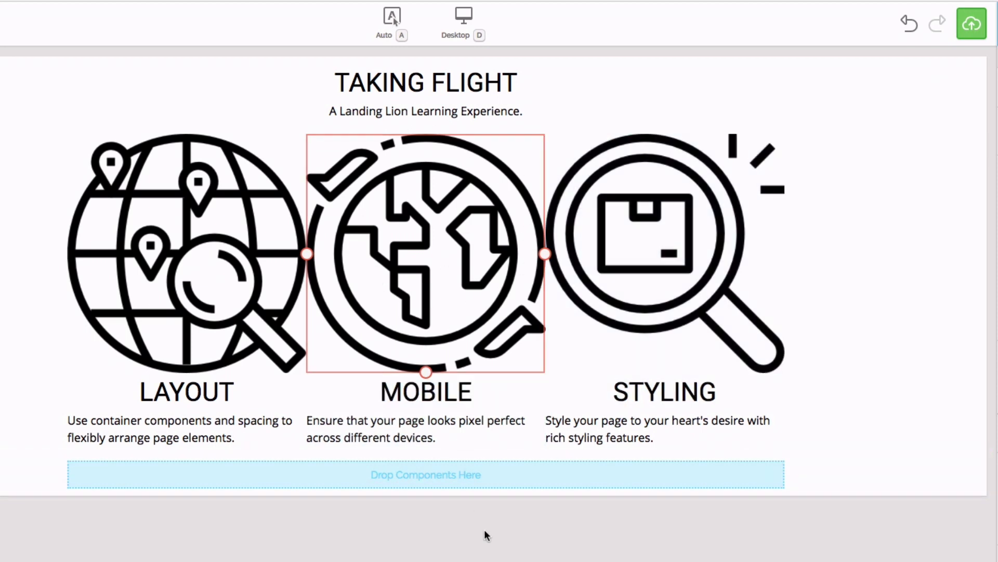
key("c")
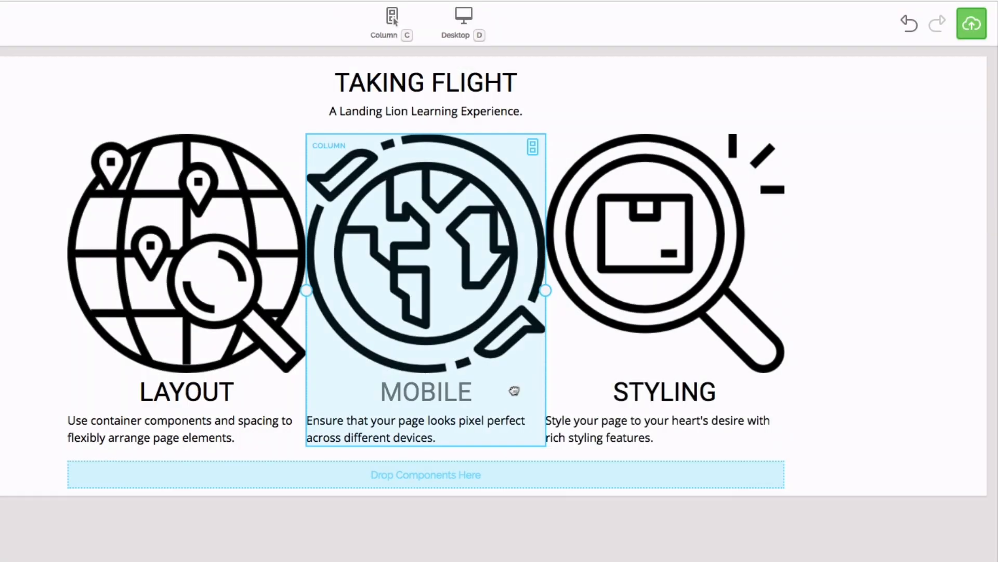
left_click_drag(514, 390, 737, 359)
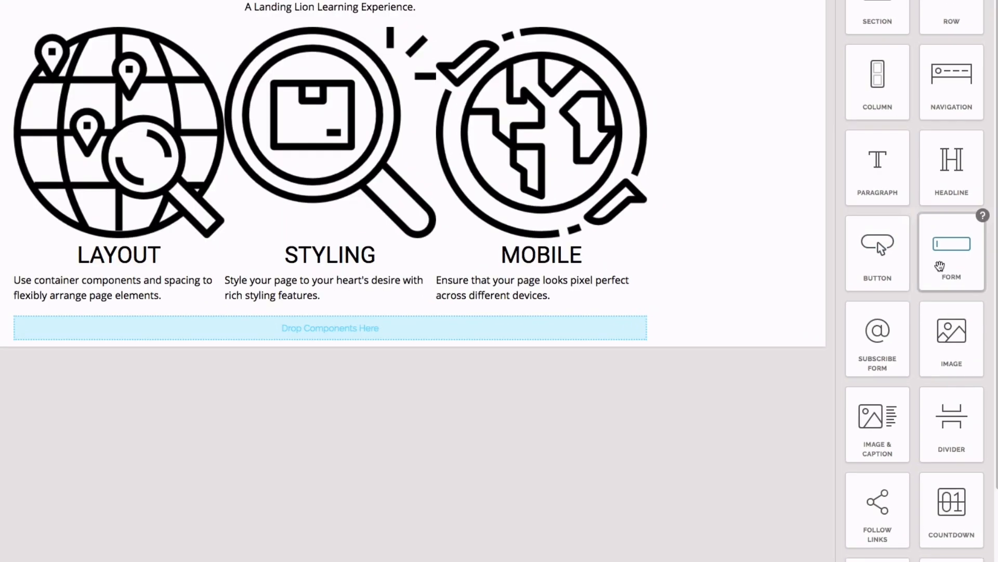
Step: Add an email form as a second column in the last row and place a paragraph in the empty column beside it
left_click_drag(946, 286, 716, 345)
left_click_drag(660, 329, 660, 330)
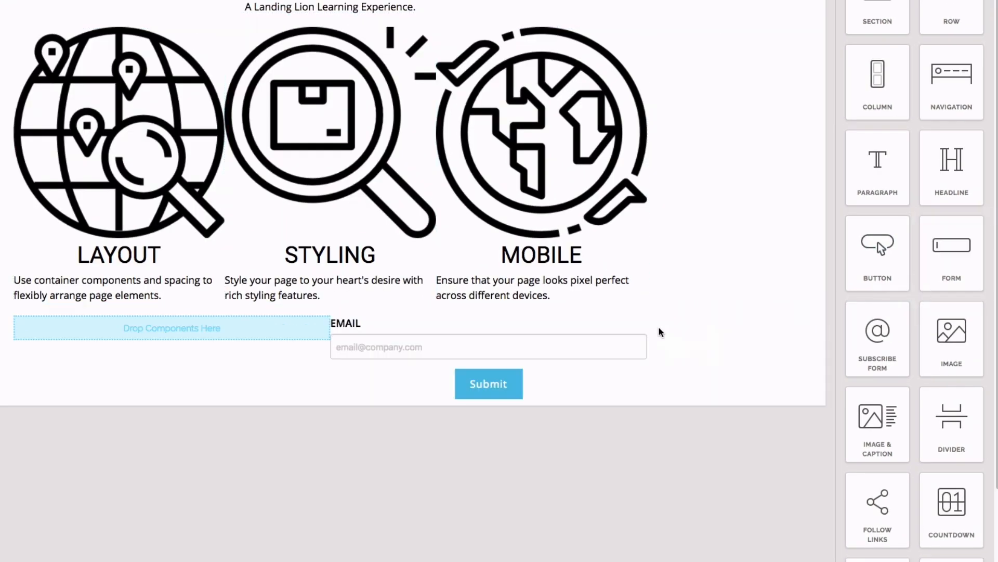
left_click_drag(898, 185, 275, 333)
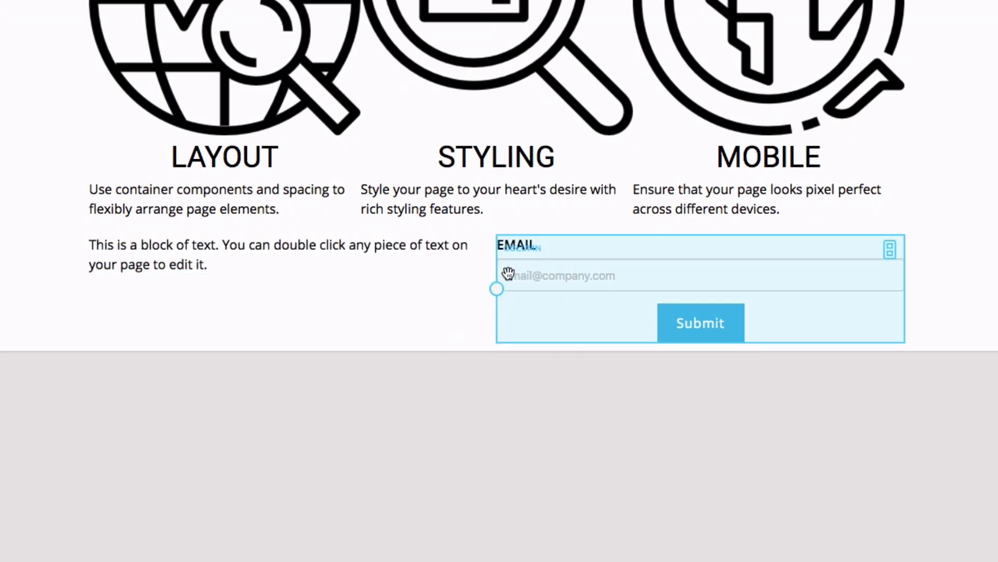
Step: Narrow the email form's column by shifting its divider with the paragraph column, and select the form's column
left_click_drag(497, 288, 557, 290)
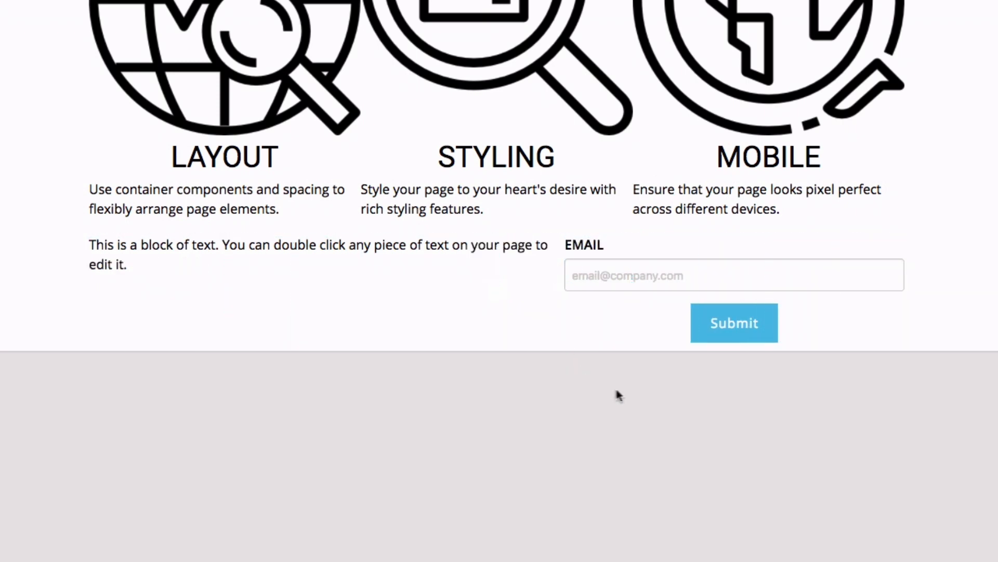
left_click(733, 252)
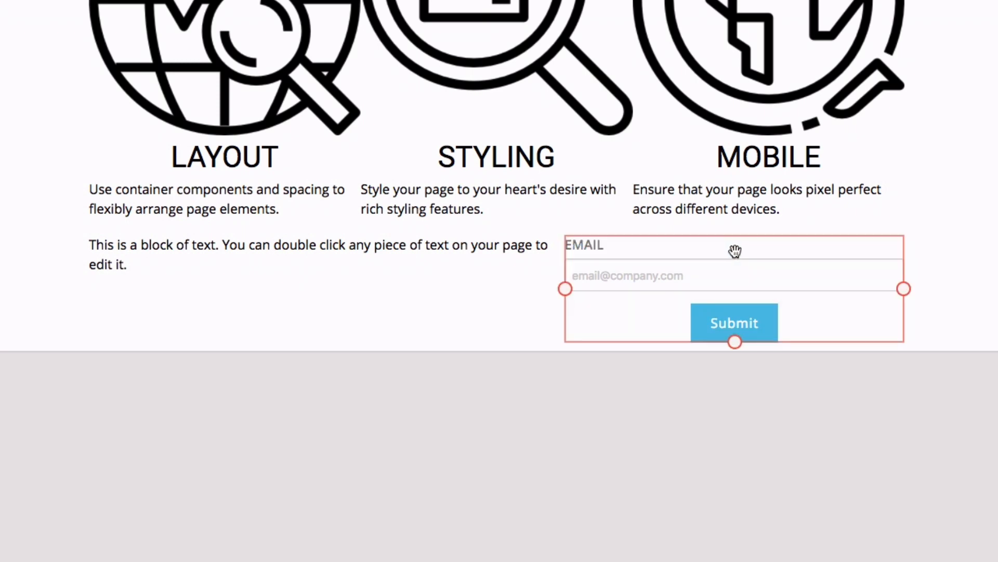
key("Down")
left_click_drag(710, 254, 729, 266)
left_click_drag(734, 342, 737, 309)
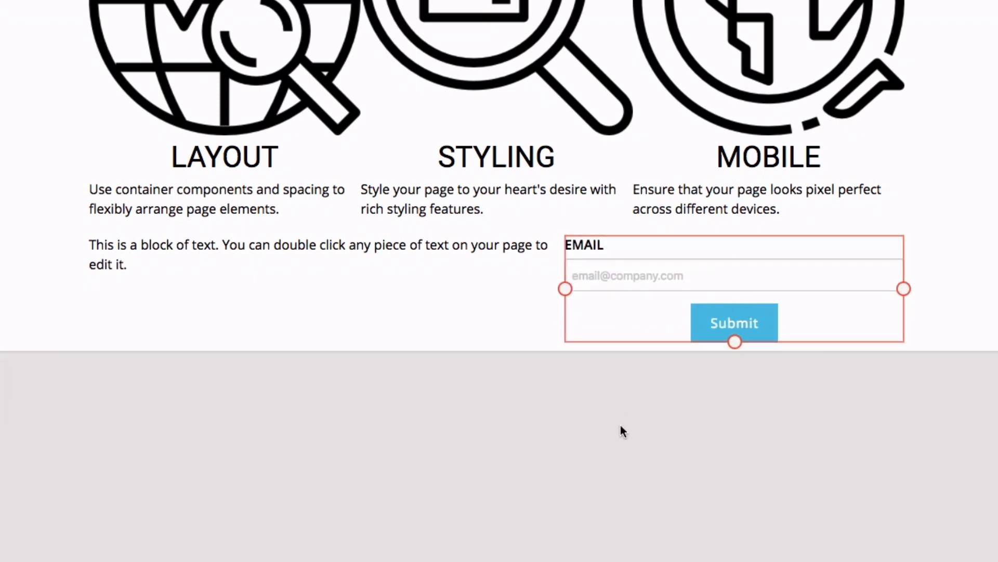